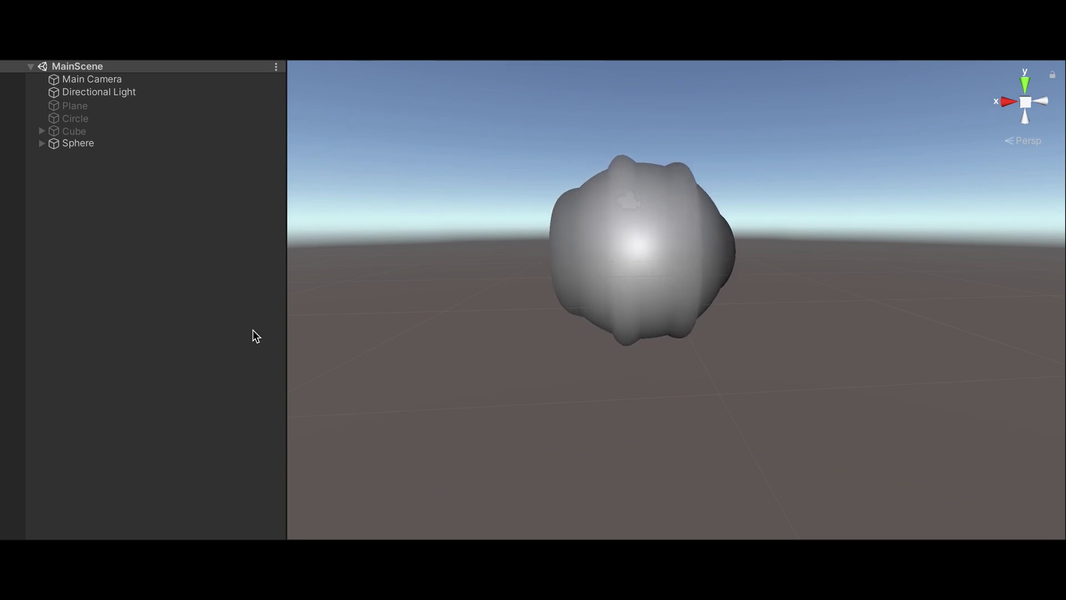
Select the Circle and slide it along the X axis.
{"action": "left_click", "coordinate": [64, 147]}
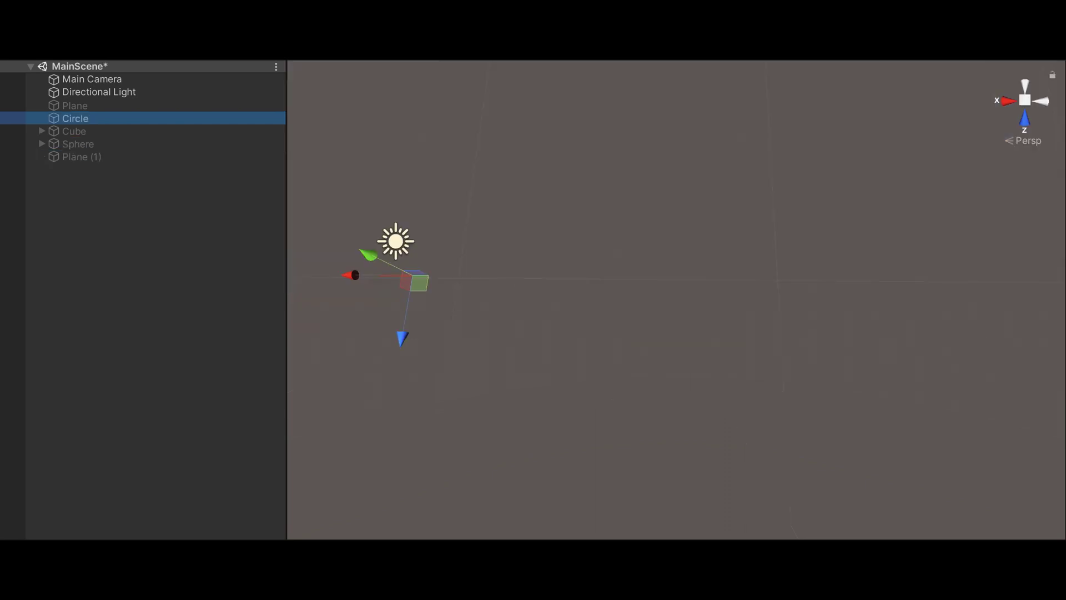
{"action": "key", "text": "alt+shift+a"}
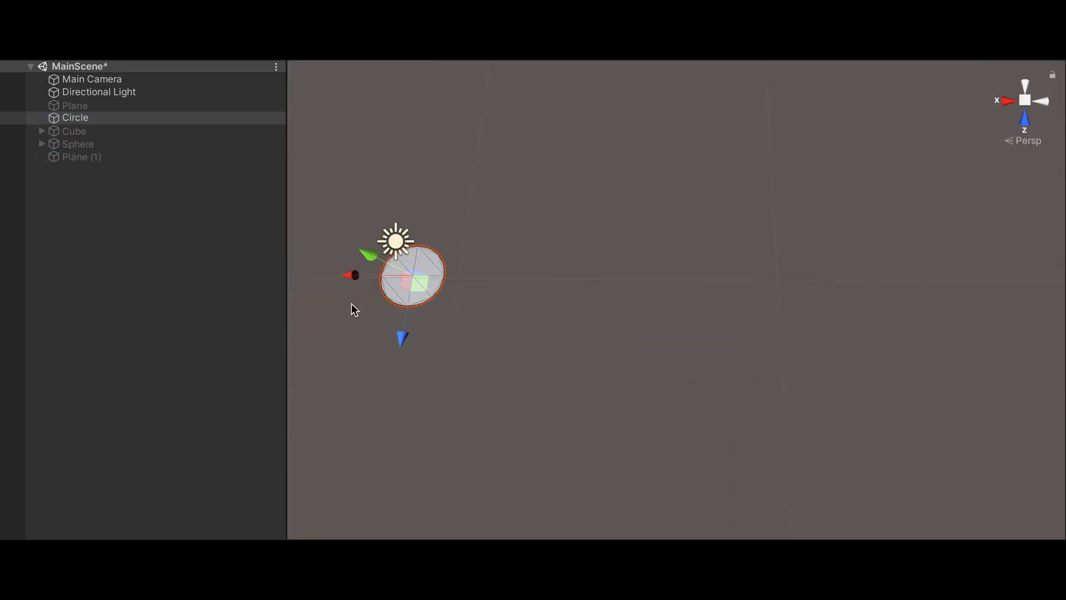
{"action": "left_click_drag", "start_coordinate": [351, 278], "coordinate": [619, 282]}
{"action": "scroll", "coordinate": [705, 320], "scroll_direction": "up", "scroll_amount": 5}
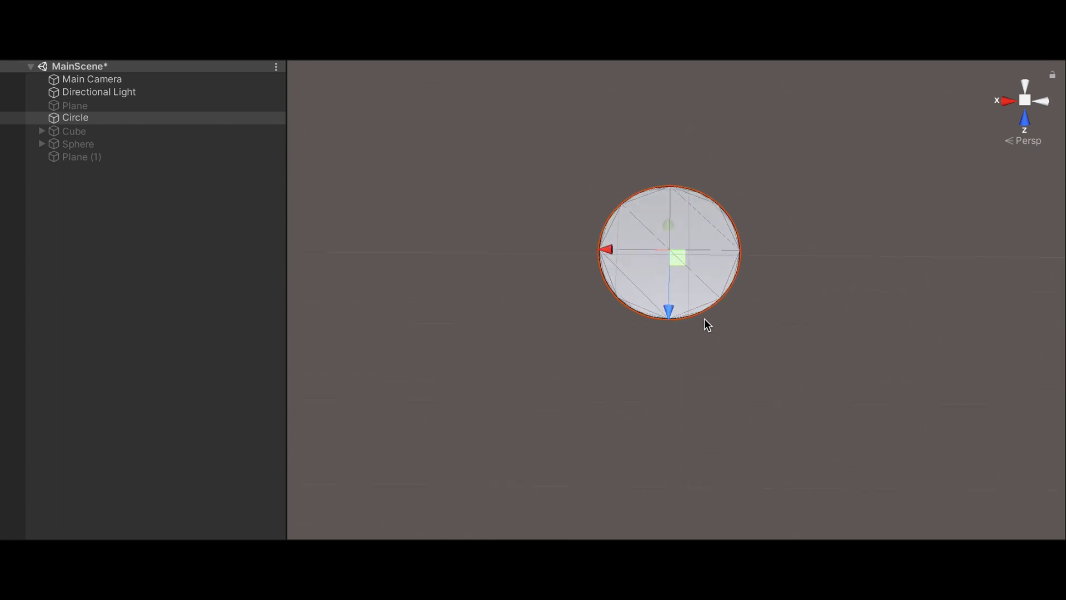
{"action": "scroll", "coordinate": [705, 320], "scroll_direction": "up", "scroll_amount": 3}
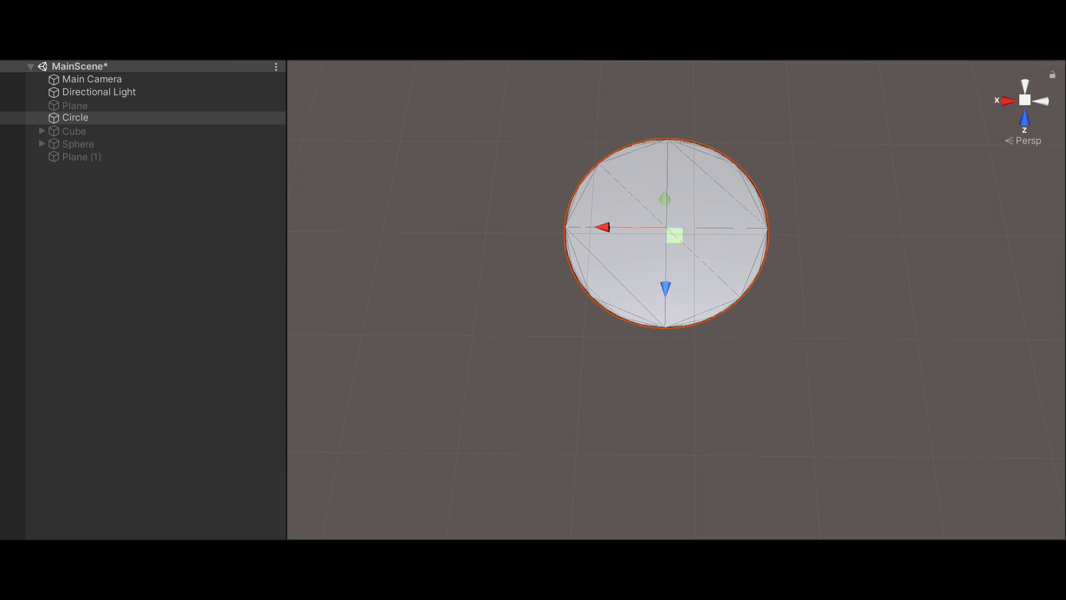
Set the Scene view to Shaded mode and orbit to see the disc at an angle.
{"action": "left_click", "coordinate": [303, 63]}
{"action": "left_click", "coordinate": [348, 90]}
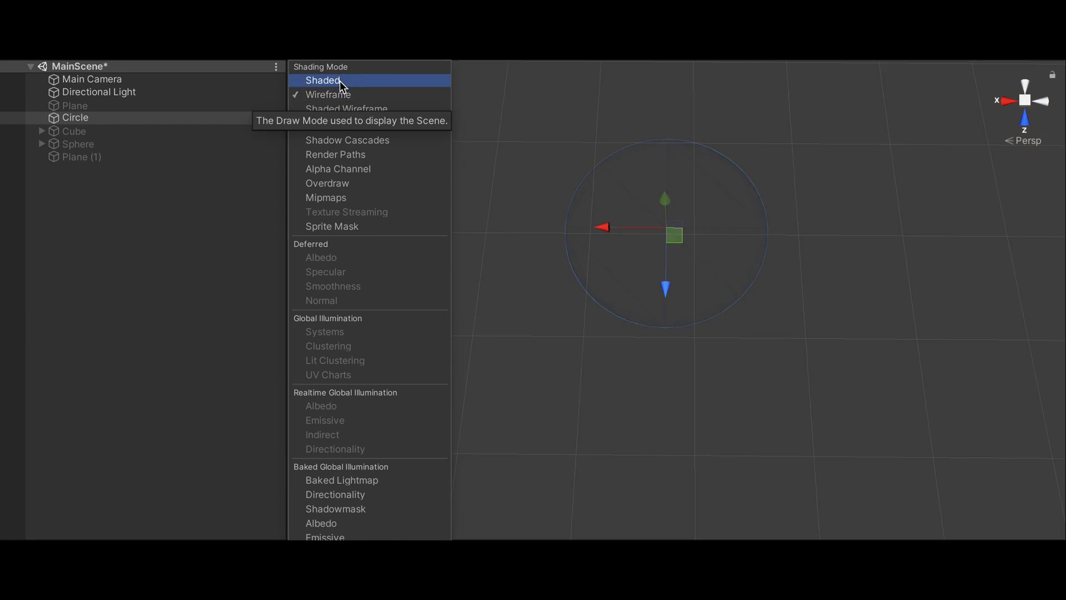
{"action": "left_click", "coordinate": [340, 81]}
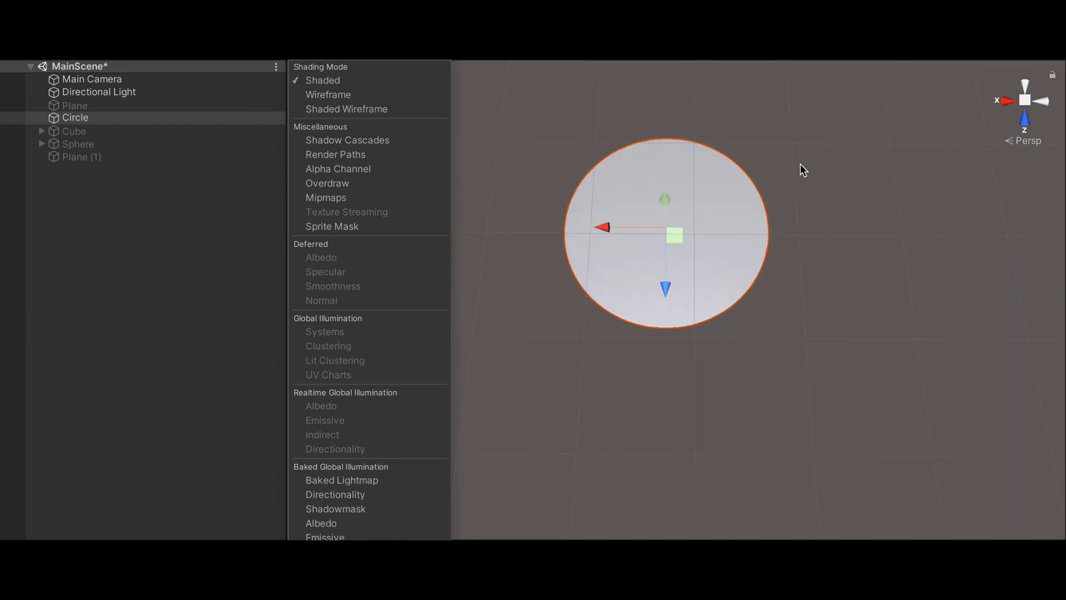
{"action": "left_click", "coordinate": [864, 204]}
{"action": "mouse_move", "coordinate": [842, 241]}
{"action": "left_mouse_down", "text": "alt"}
{"action": "mouse_move", "coordinate": [805, 105]}
{"action": "mouse_move", "coordinate": [947, 103]}
{"action": "mouse_move", "coordinate": [874, 229]}
{"action": "mouse_move", "coordinate": [824, 245]}
{"action": "left_mouse_up", "text": "alt"}
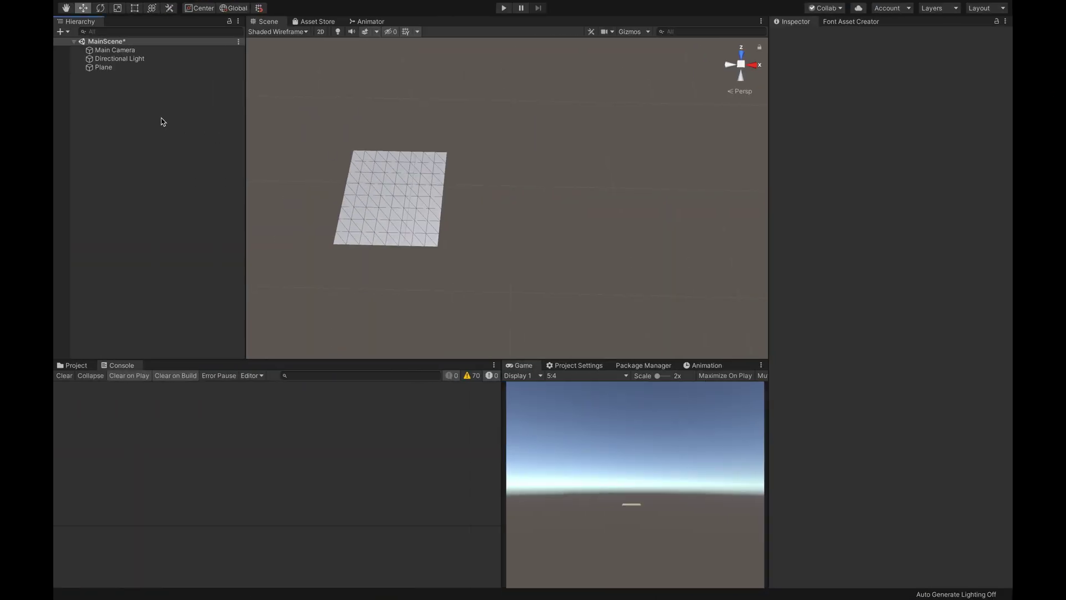
Create an empty object with the Circle script and move it right to X 1.504.
{"action": "right_click", "coordinate": [161, 121]}
{"action": "left_click", "coordinate": [224, 223]}
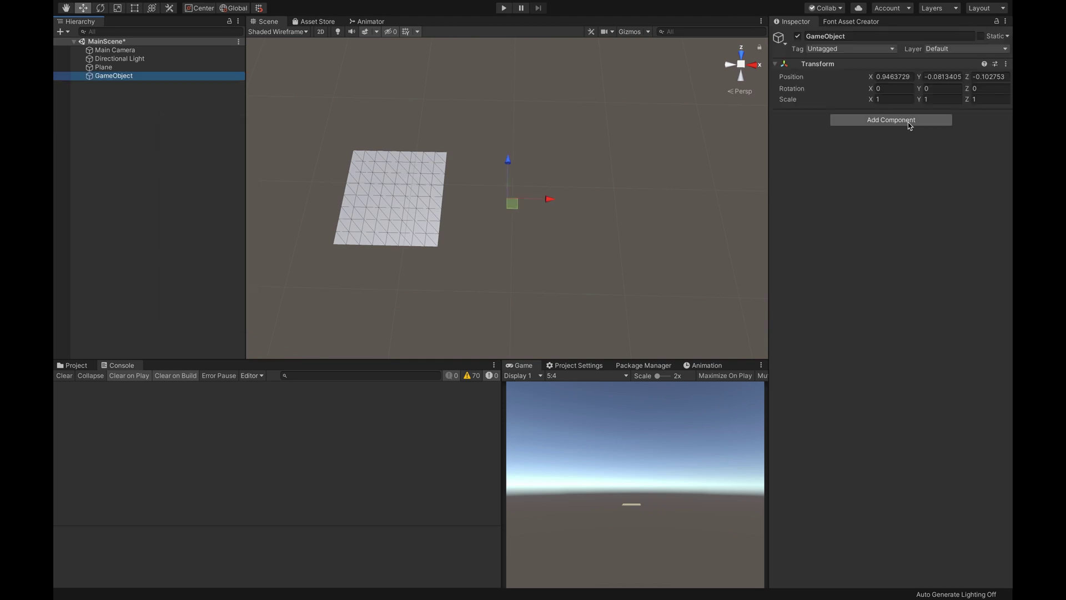
{"action": "left_click", "coordinate": [909, 123]}
{"action": "type", "text": "circle"}
{"action": "key", "text": "Return"}
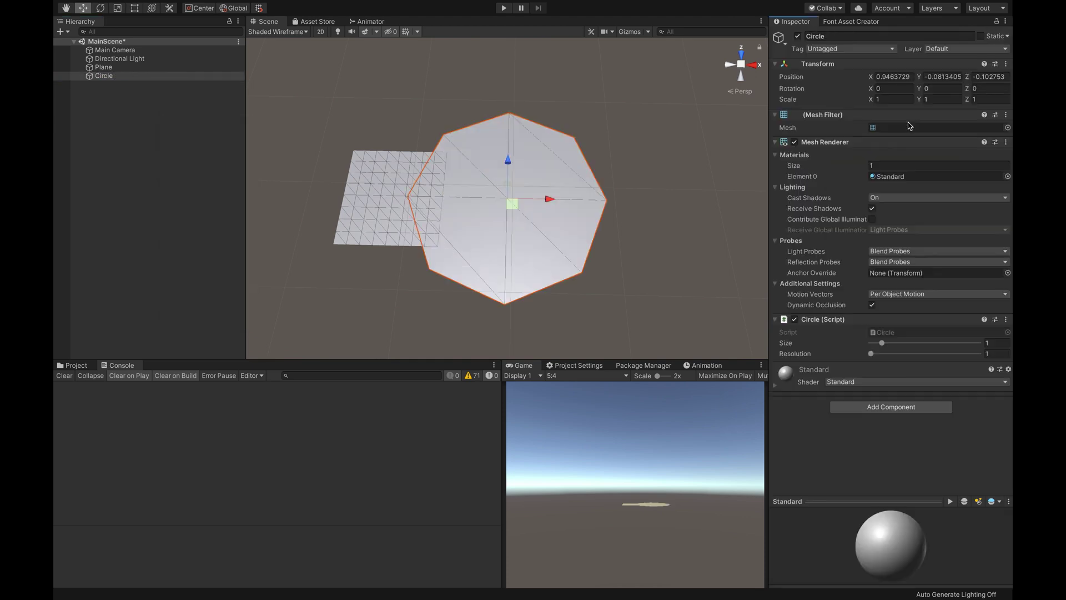
{"action": "left_click_drag", "start_coordinate": [543, 199], "coordinate": [592, 203]}
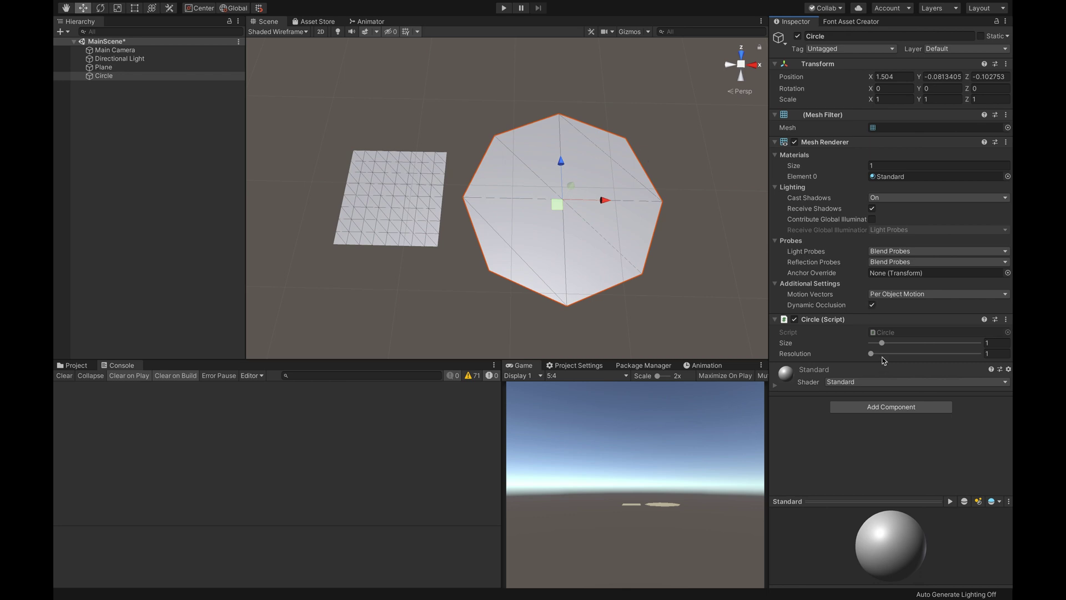
Set the Circle's Resolution slider to 5 and zoom in on its smoothed edge.
{"action": "left_click_drag", "start_coordinate": [871, 354], "coordinate": [942, 364]}
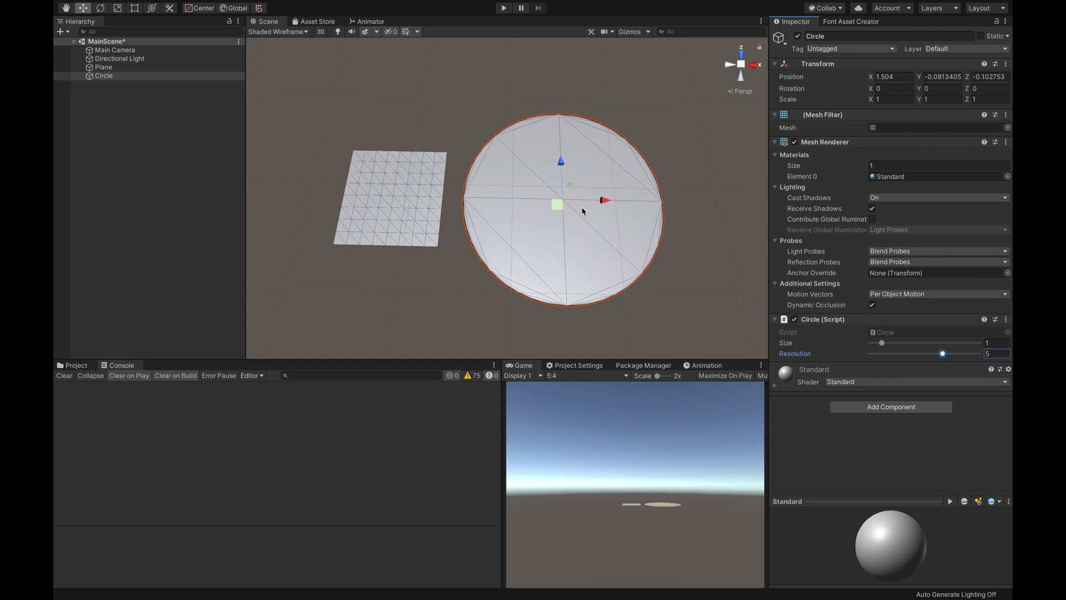
{"action": "scroll", "coordinate": [583, 210], "scroll_direction": "up", "scroll_amount": 6}
{"action": "middle_click_drag", "start_coordinate": [584, 209], "coordinate": [680, 233]}
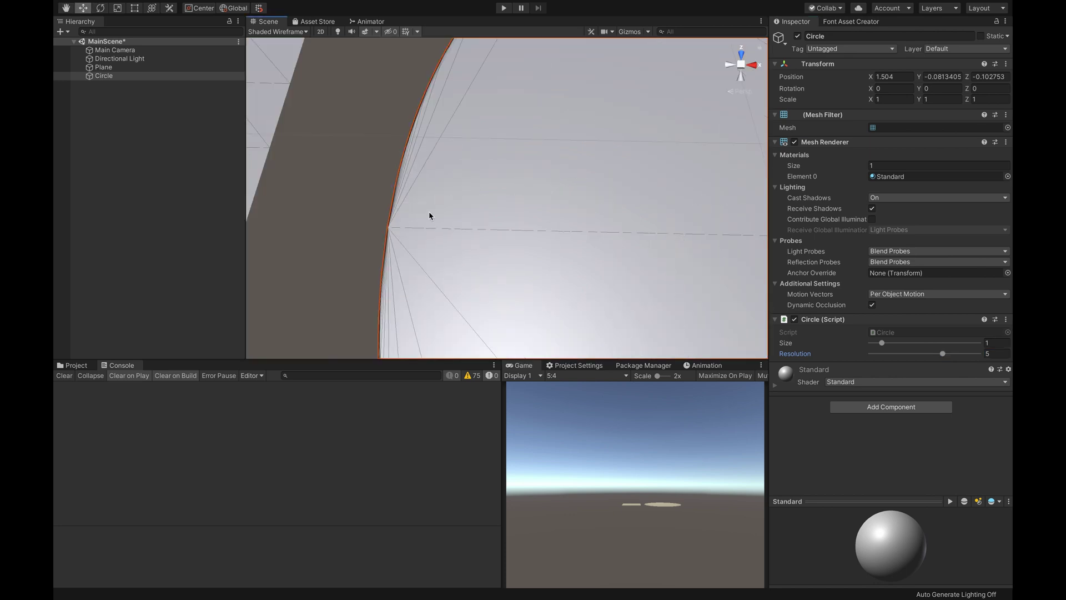
{"action": "scroll", "coordinate": [429, 212], "scroll_direction": "down", "scroll_amount": 4}
{"action": "scroll", "coordinate": [429, 215], "scroll_direction": "up", "scroll_amount": 4}
{"action": "scroll", "coordinate": [430, 215], "scroll_direction": "down", "scroll_amount": 5}
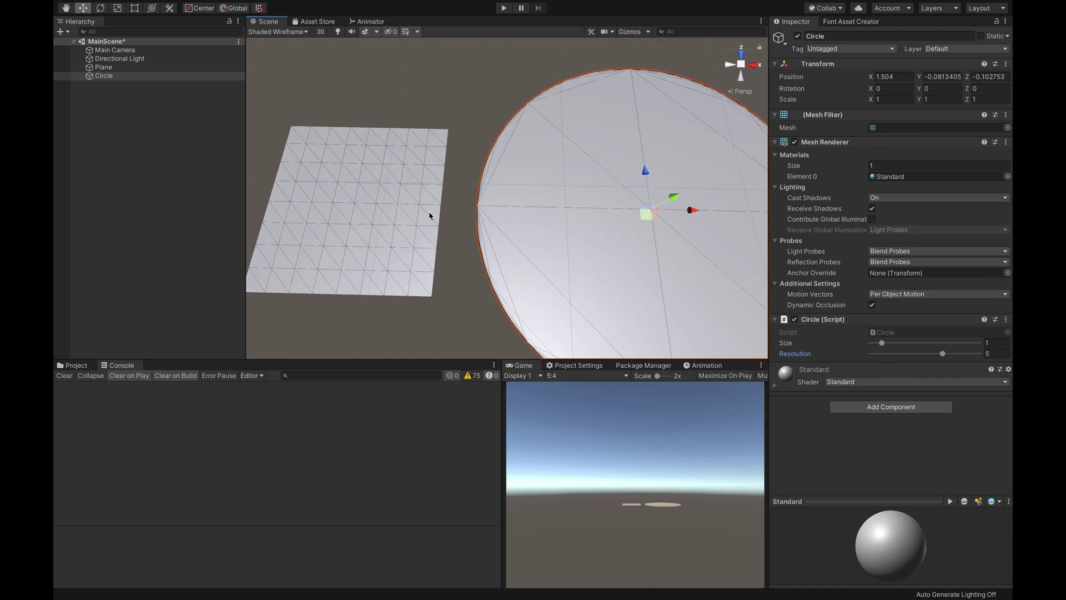
Switch the Draw Mode to Shaded and pan to centre the solid circle.
{"action": "left_click", "coordinate": [295, 30]}
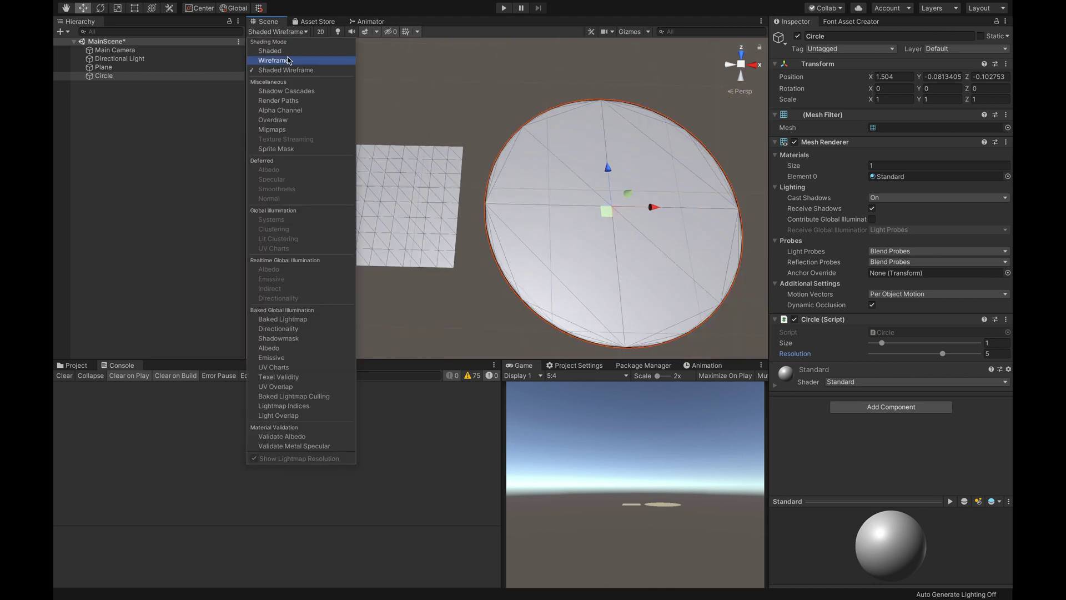
{"action": "left_click", "coordinate": [270, 50]}
{"action": "left_click", "coordinate": [270, 50]}
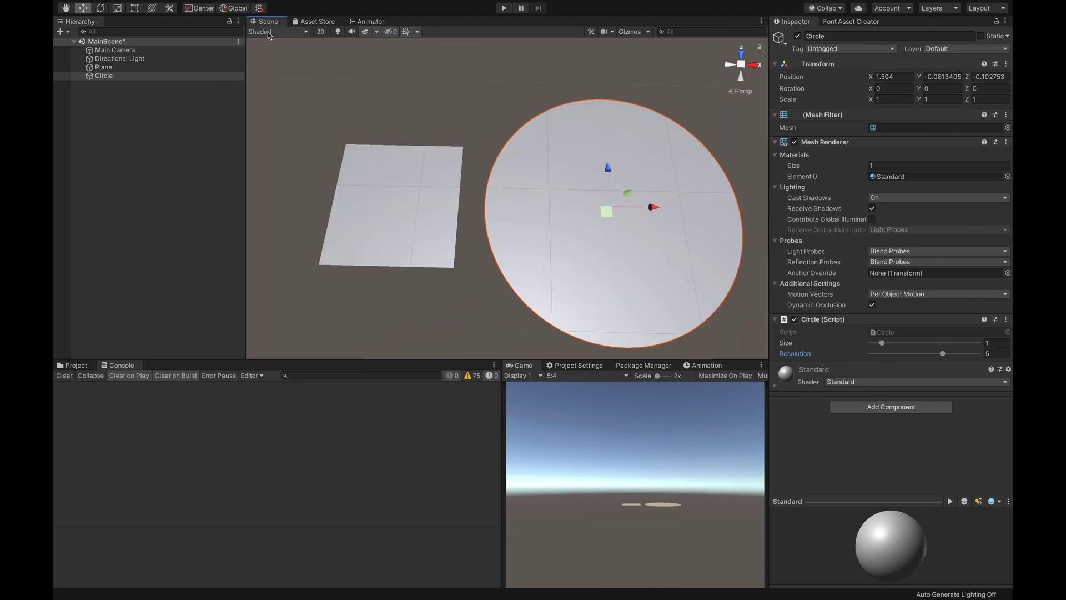
{"action": "key", "text": "q"}
{"action": "left_click_drag", "start_coordinate": [731, 224], "coordinate": [635, 223]}
{"action": "key", "text": "w"}
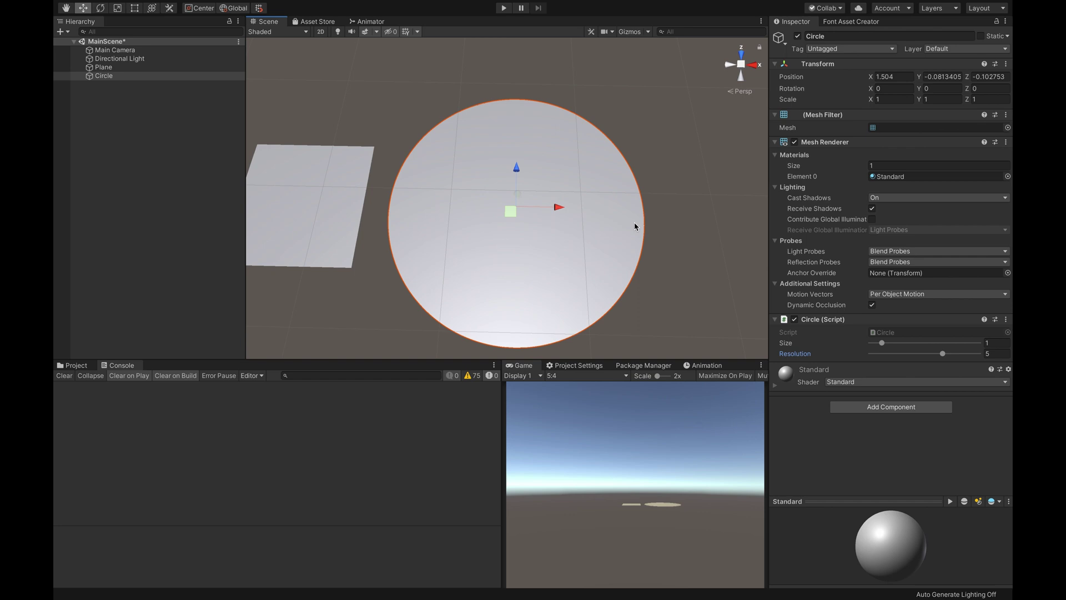
{"action": "left_click_drag", "start_coordinate": [635, 227], "coordinate": [497, 115], "text": "alt"}
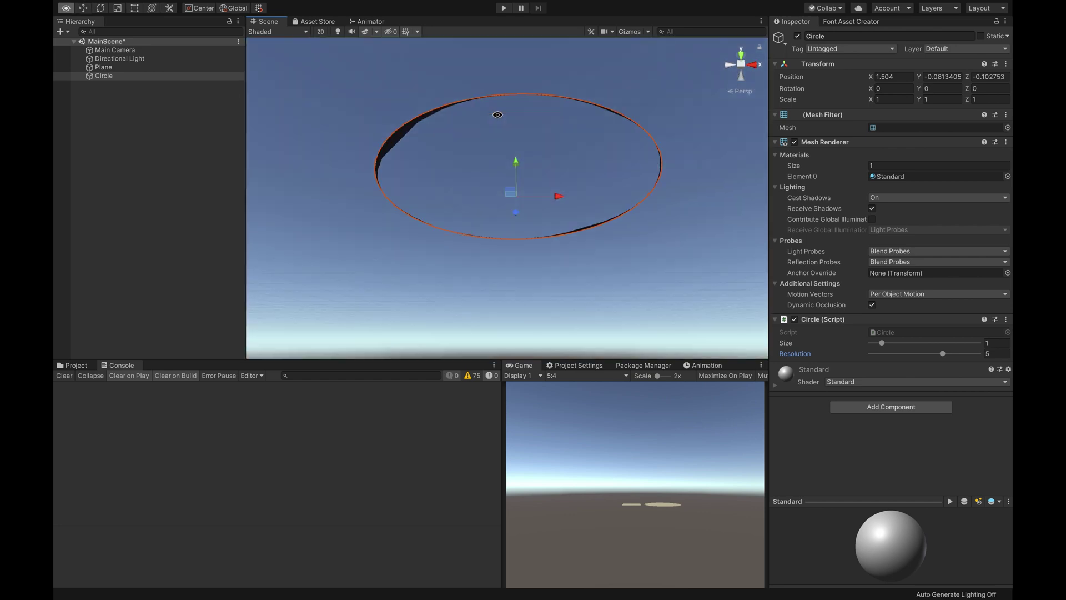
{"action": "left_click_drag", "start_coordinate": [484, 199], "coordinate": [497, 41], "text": "alt"}
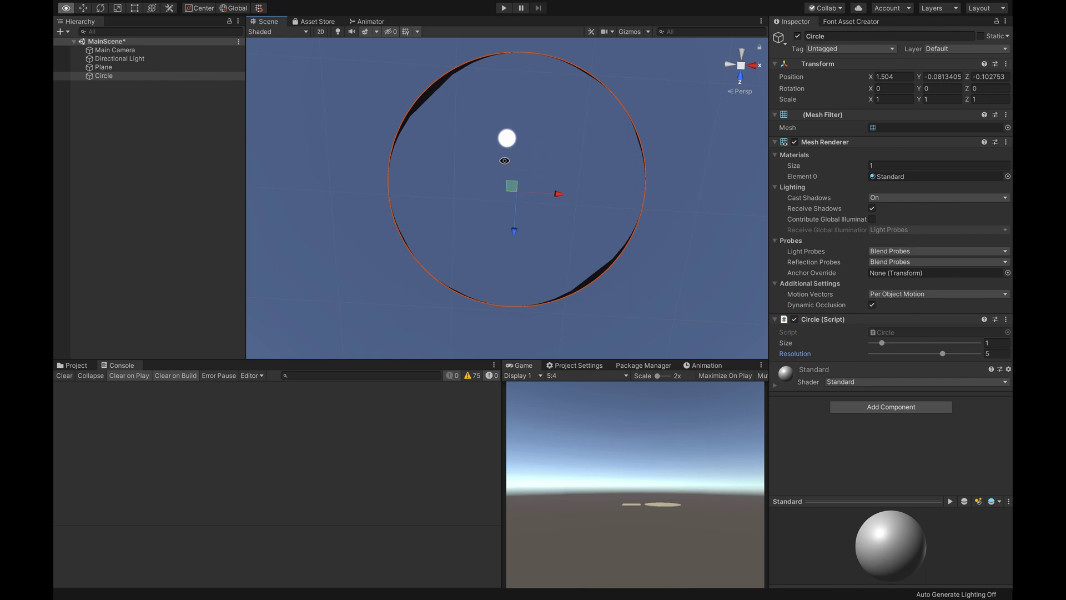
{"action": "left_click_drag", "start_coordinate": [520, 167], "coordinate": [500, 300], "text": "alt"}
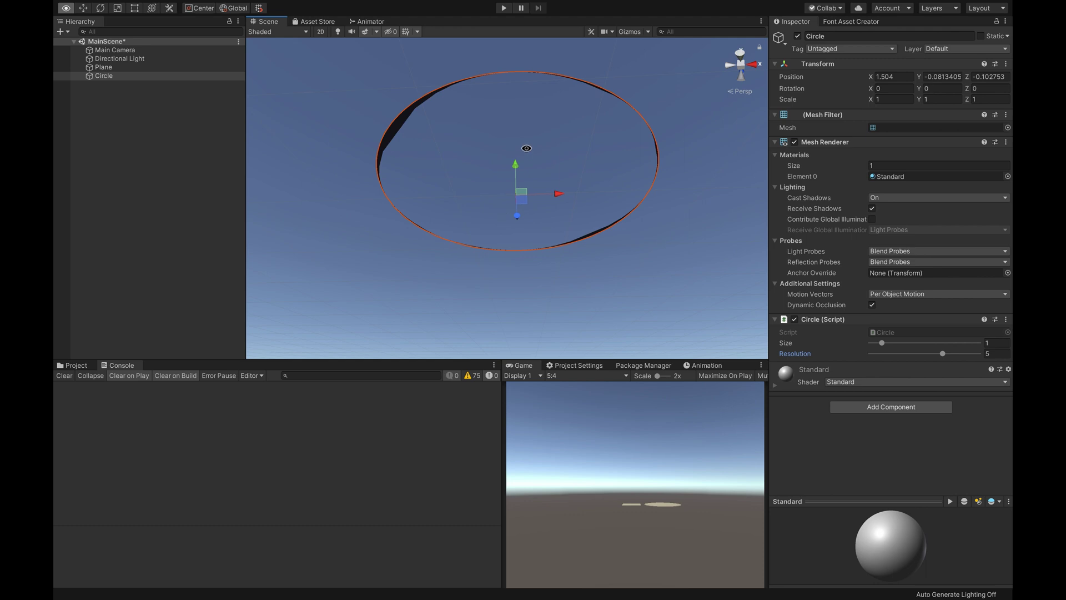
{"action": "mouse_move", "coordinate": [526, 171]}
{"action": "left_mouse_down", "text": "alt"}
{"action": "mouse_move", "coordinate": [521, 309]}
{"action": "mouse_move", "coordinate": [534, 166]}
{"action": "left_mouse_up", "text": "alt"}
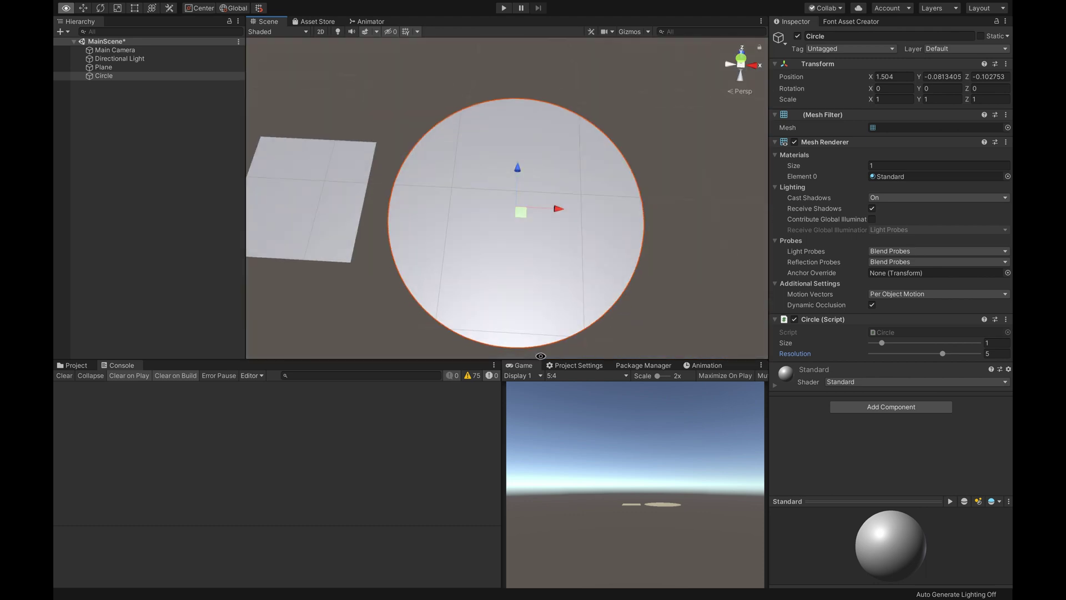
{"action": "left_click", "coordinate": [883, 343]}
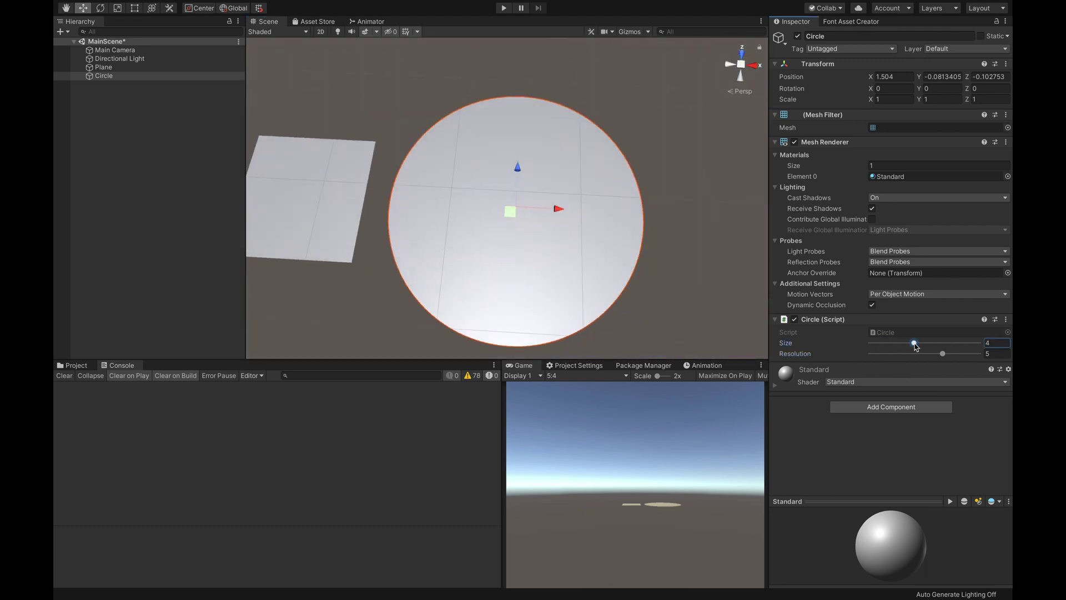
{"action": "mouse_move", "coordinate": [883, 345]}
{"action": "left_mouse_down"}
{"action": "mouse_move", "coordinate": [918, 347]}
{"action": "mouse_move", "coordinate": [882, 344]}
{"action": "left_mouse_up"}
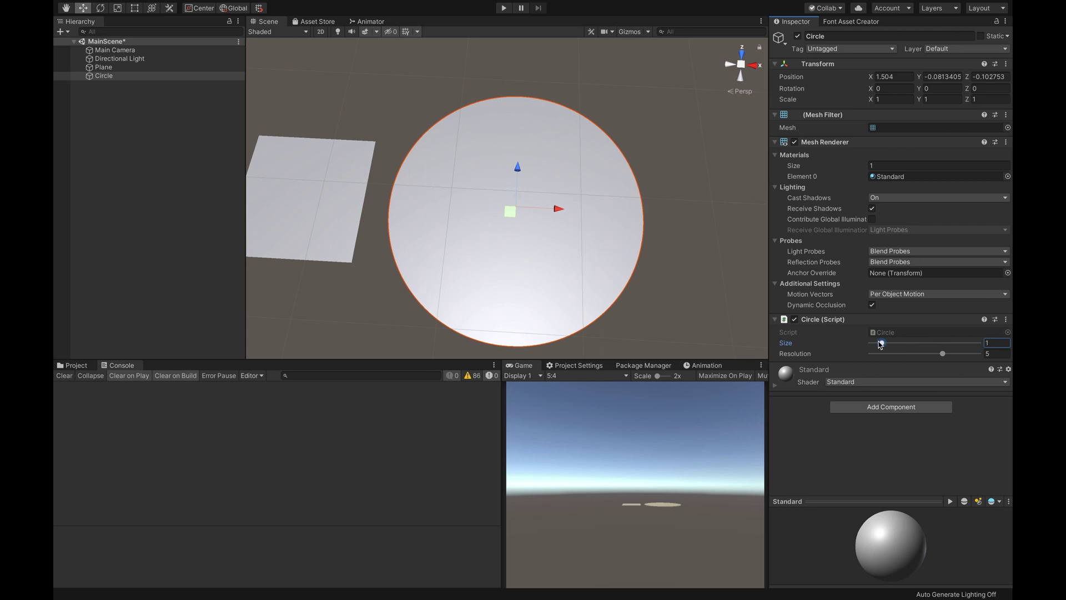